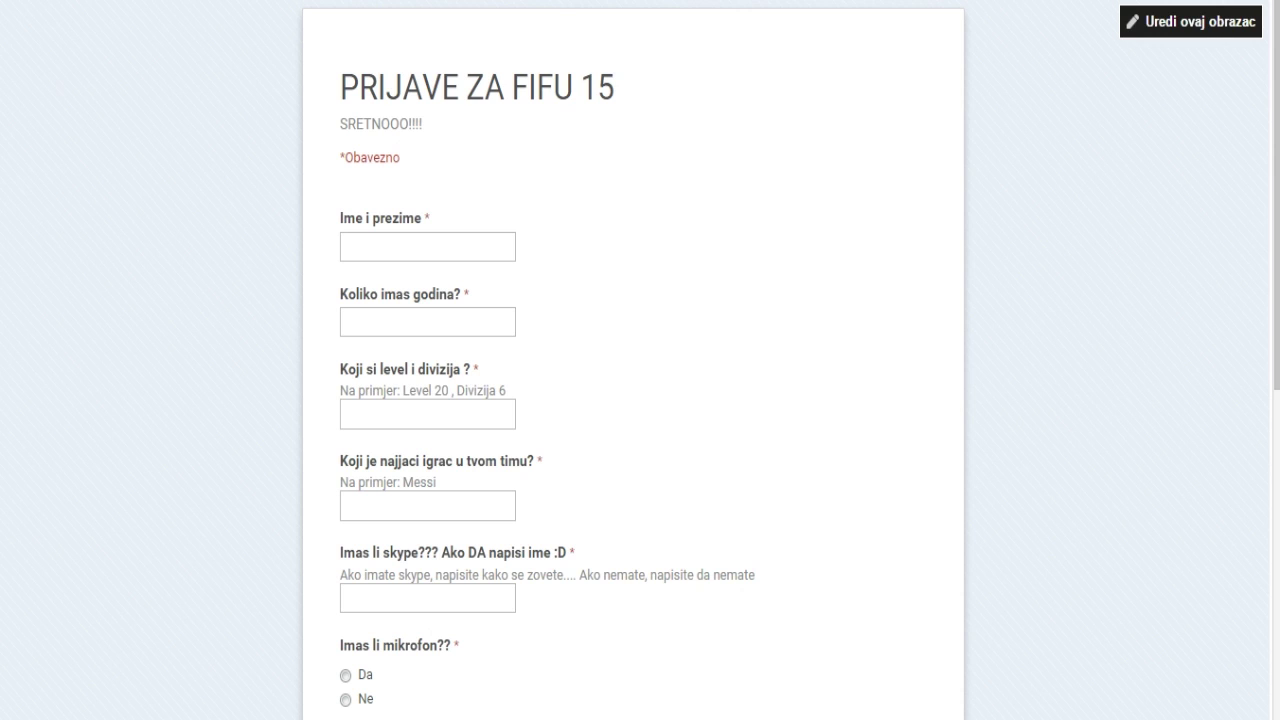
- Enter the applicant's full name in the Ime i prezime field
click(349, 246)
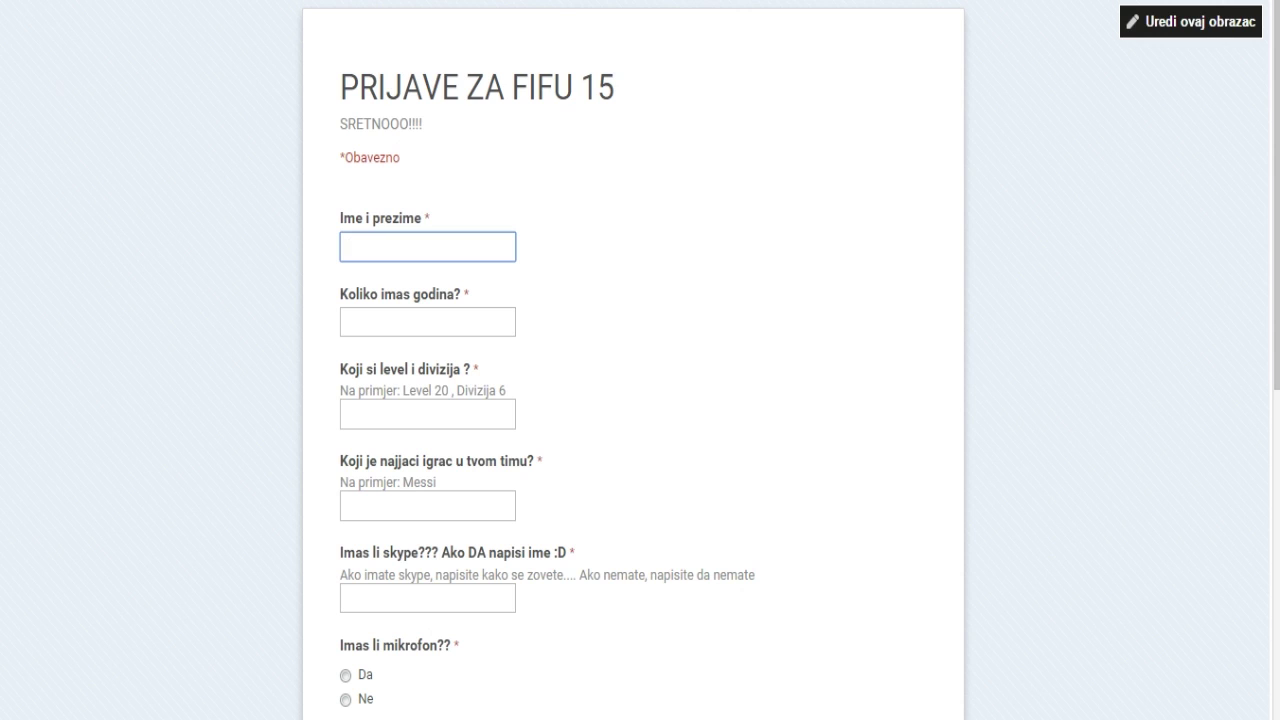
text(Dori)
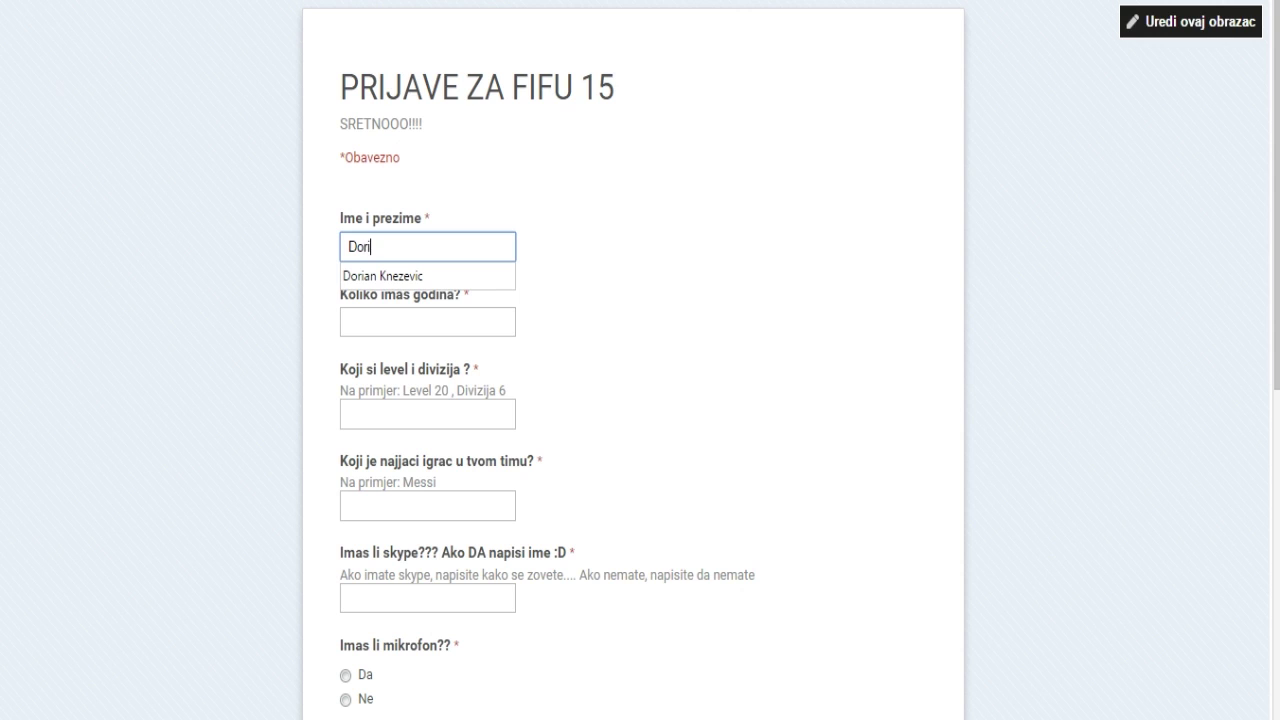
key(Down)
key(Return)
key(Tab)
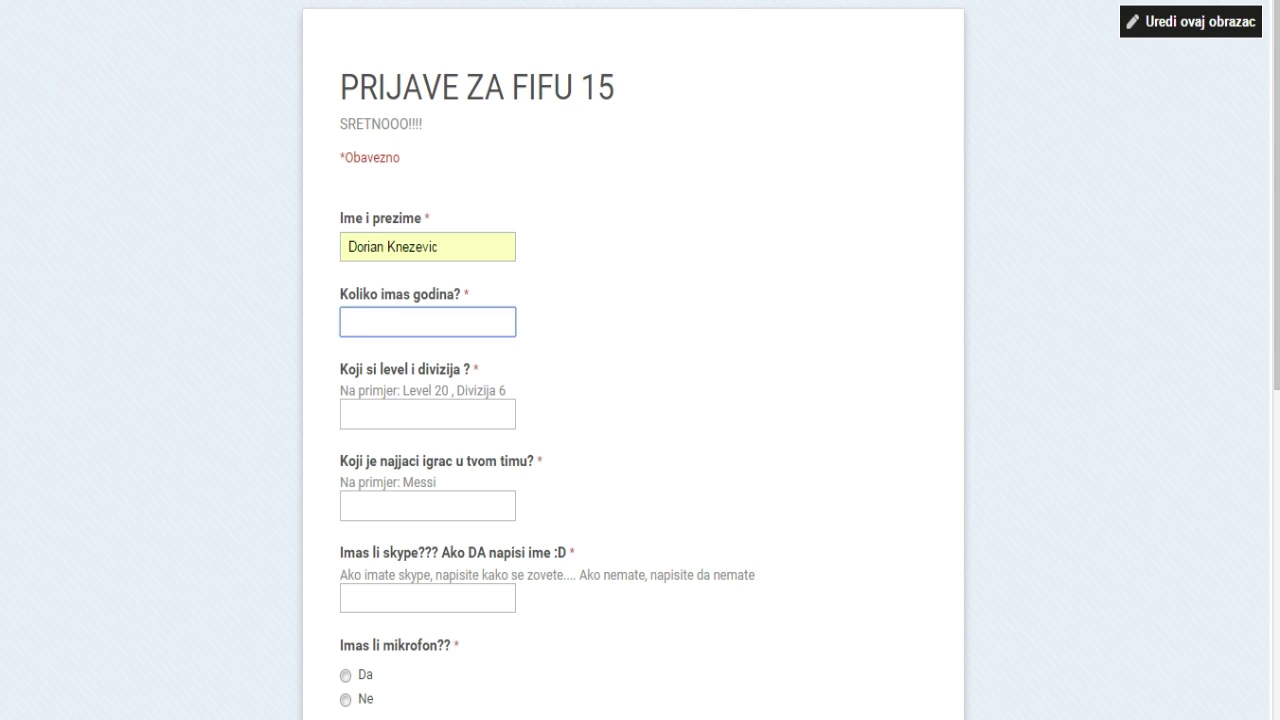
- Answer the age question with 14 and the level and division question with "Level 25, Divizija 4"
text(14)
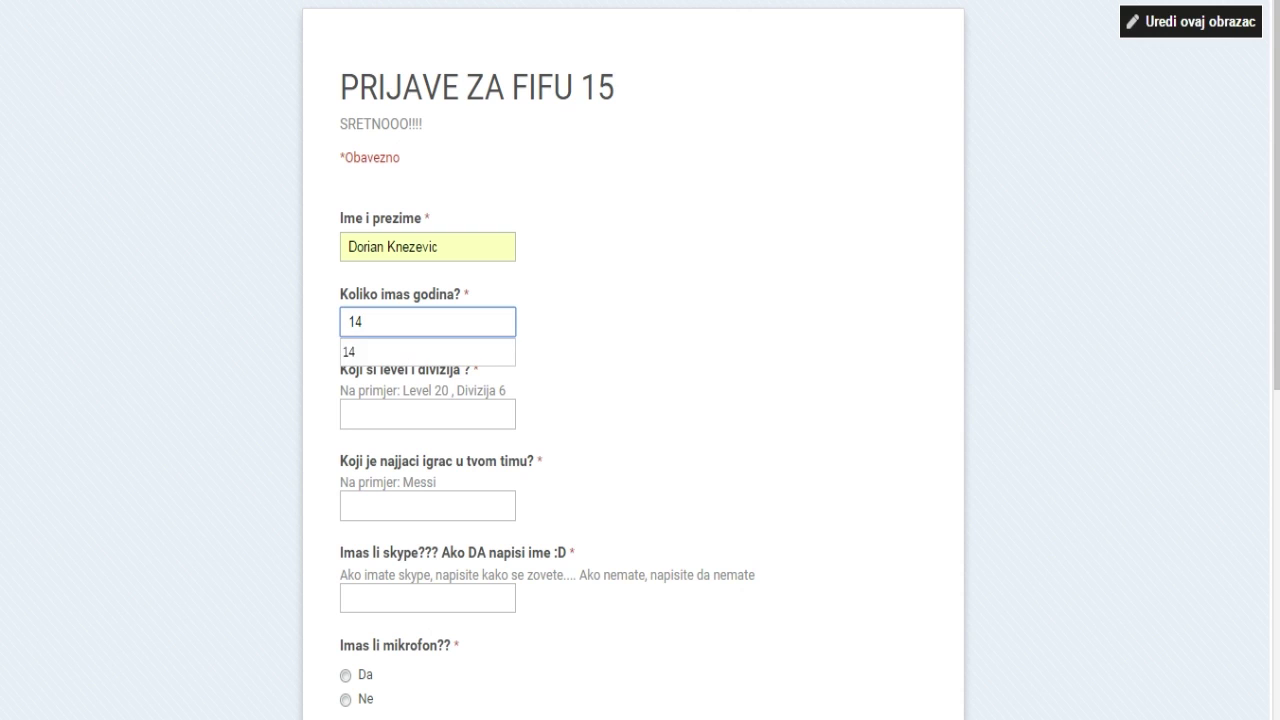
key(Down)
key(Return)
key(Tab)
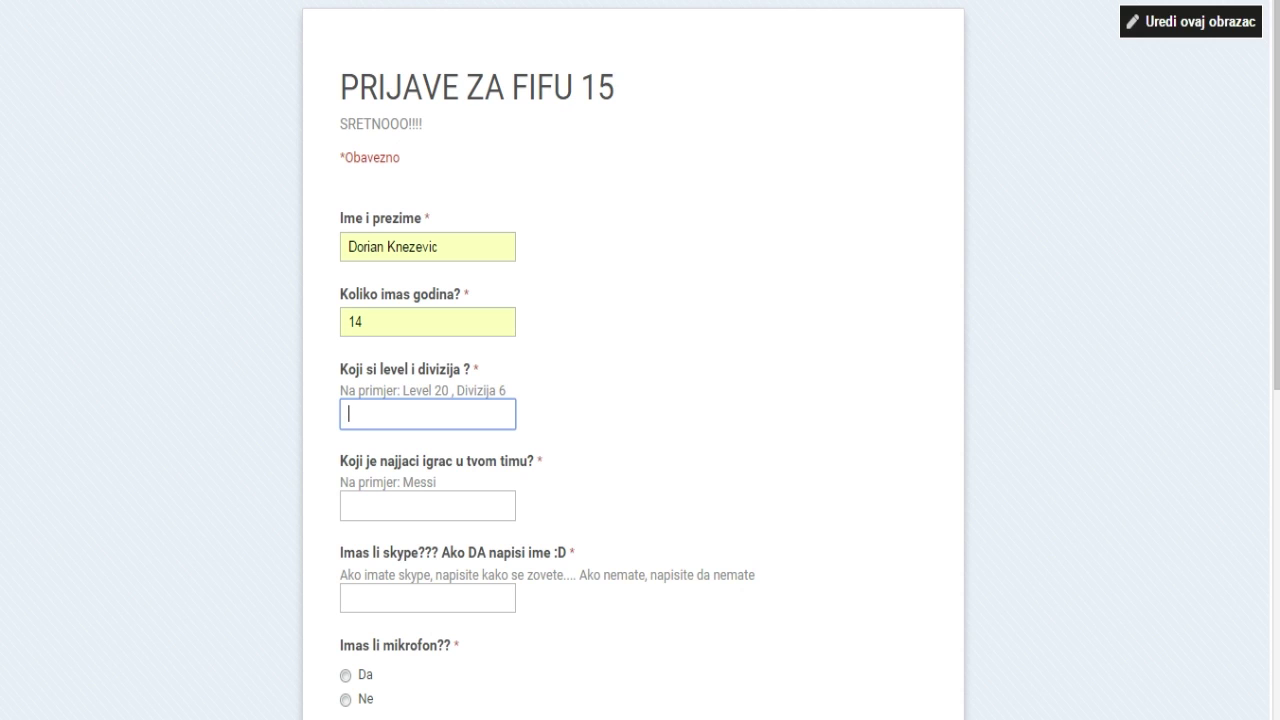
text(Le)
key(Down)
key(Return)
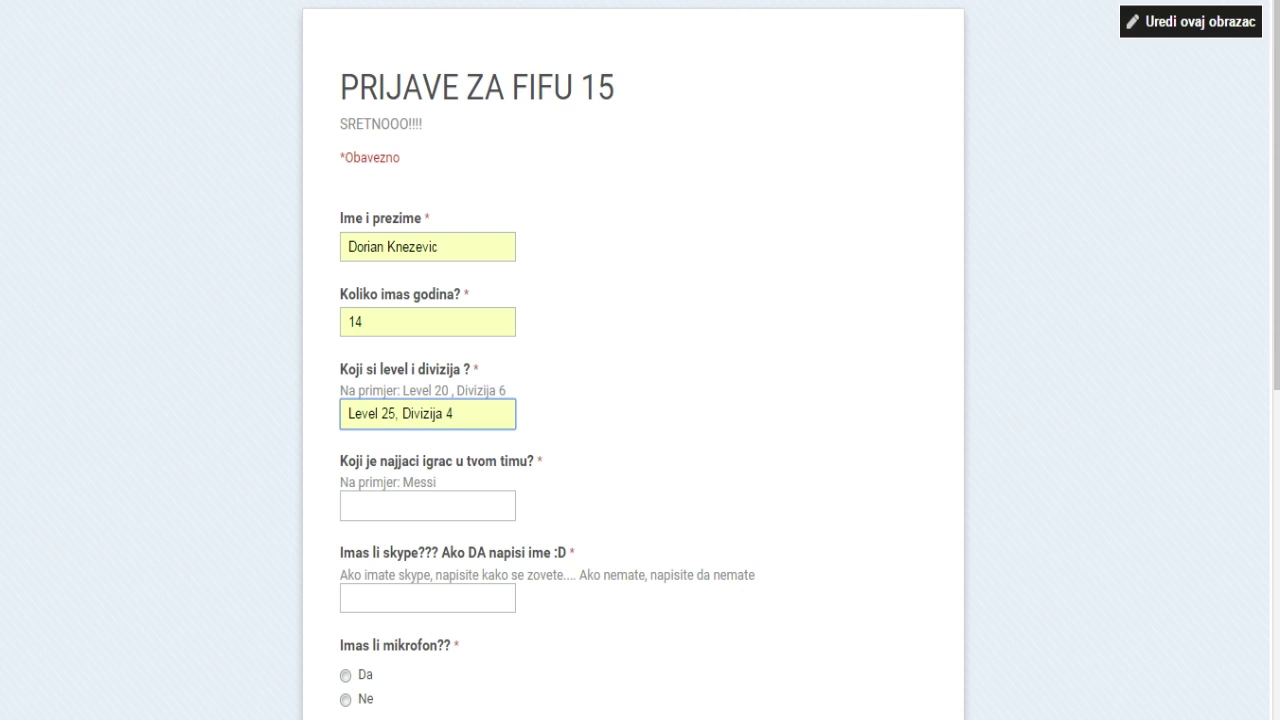
- Enter "Oscar" as the strongest player in the team and move on to the Skype question
click(349, 506)
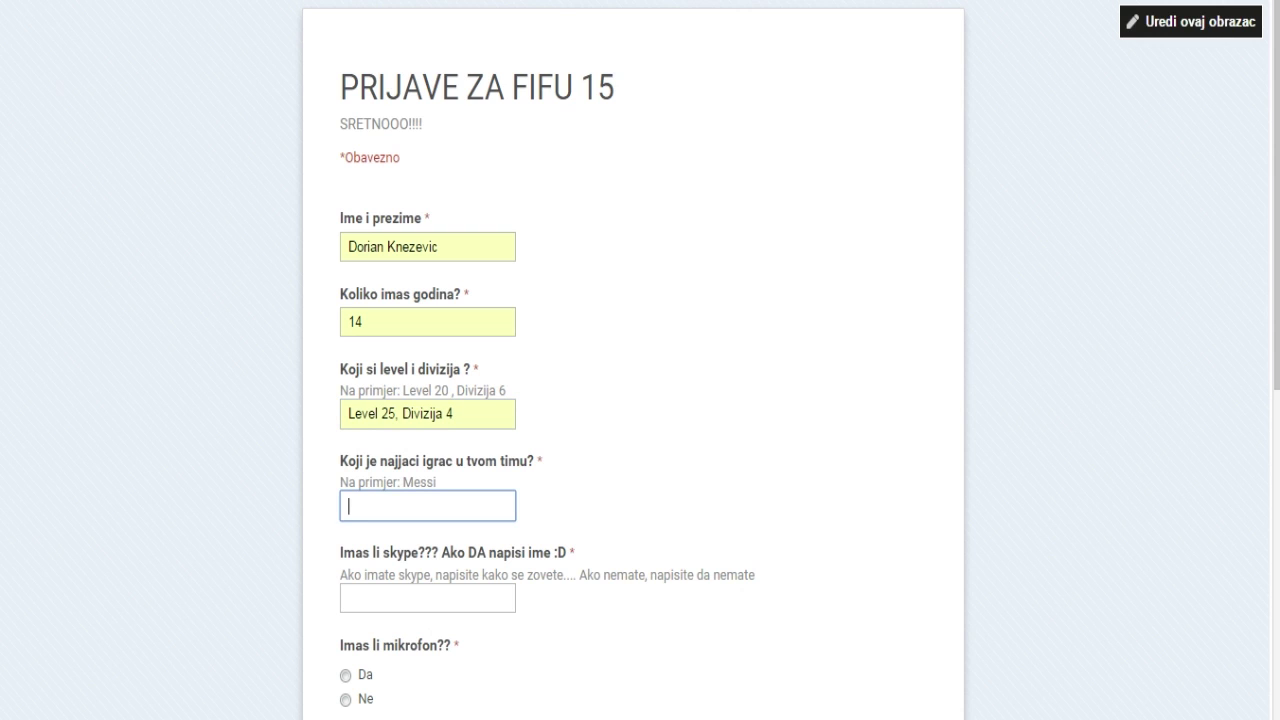
key(Down)
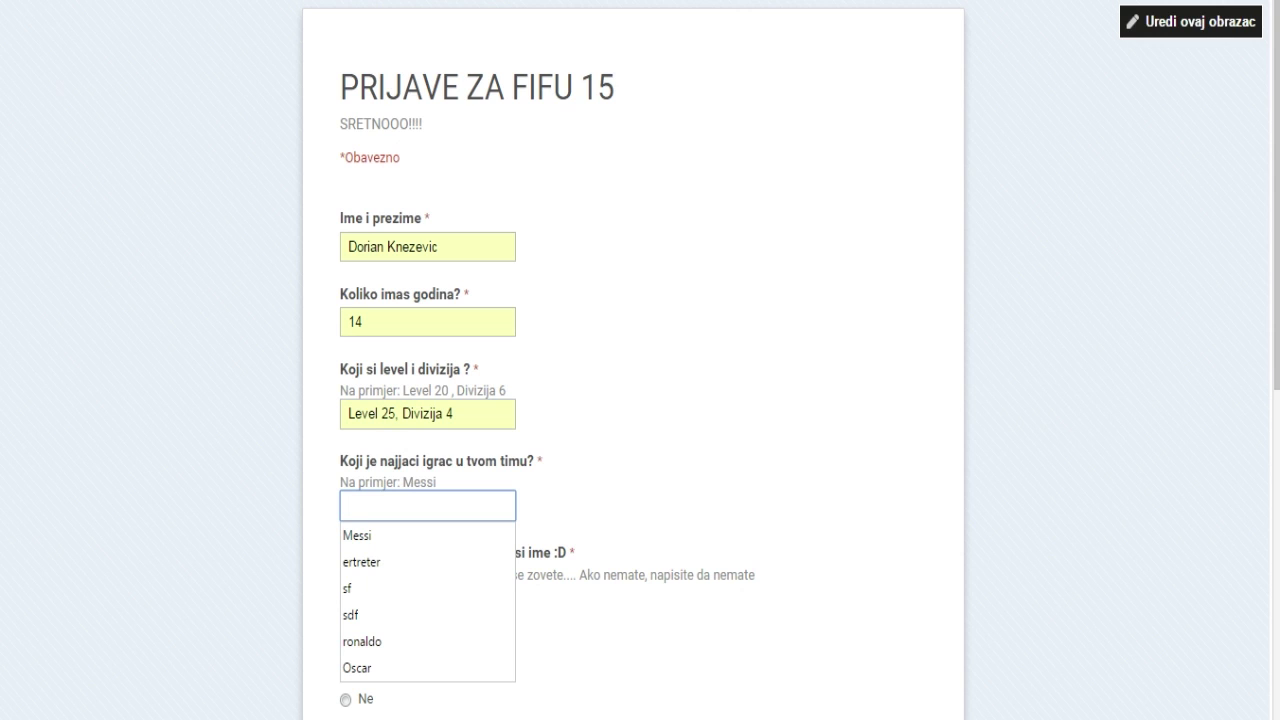
text(Os)
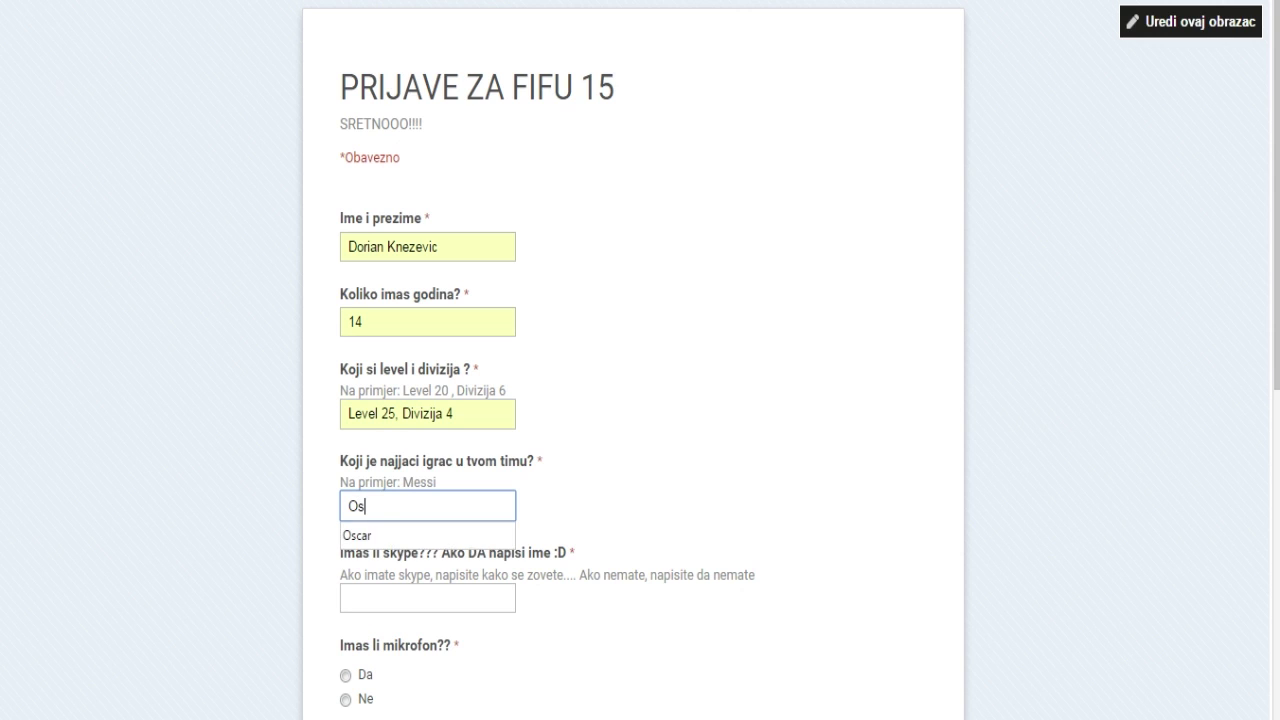
text(car)
key(Down)
key(Return)
click(349, 598)
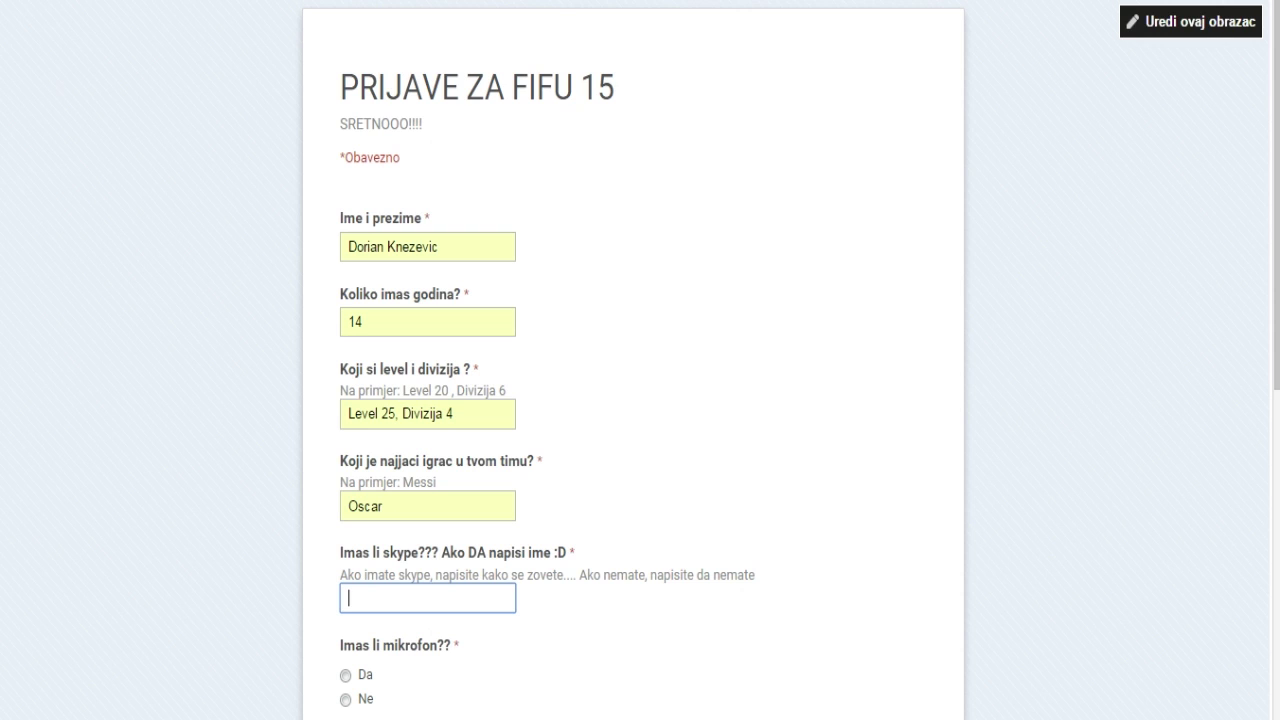
text(pero peric tica)
key(BackSpace)
key(BackSpace)
key(BackSpace)
key(BackSpace)
text(prica)
key(BackSpace)
key(BackSpace)
key(BackSpace)
key(BackSpace)
text(tica)
key(BackSpace)
key(BackSpace)
key(BackSpace)
key(BackSpace)
key(BackSpace)
key(BackSpace)
key(BackSpace)
key(BackSpace)
key(BackSpace)
key(BackSpace)
key(BackSpace)
key(BackSpace)
key(BackSpace)
key(BackSpace)
key(BackSpace)
key(BackSpace)
- Answer the Skype question with "nemam"
text(ne)
key(BackSpace)
text(emam)
- Choose Da for the microphone question and fill the Facebook profile link with a row of dots, moving on to the Origin name
scroll(640, 400, down, 2)
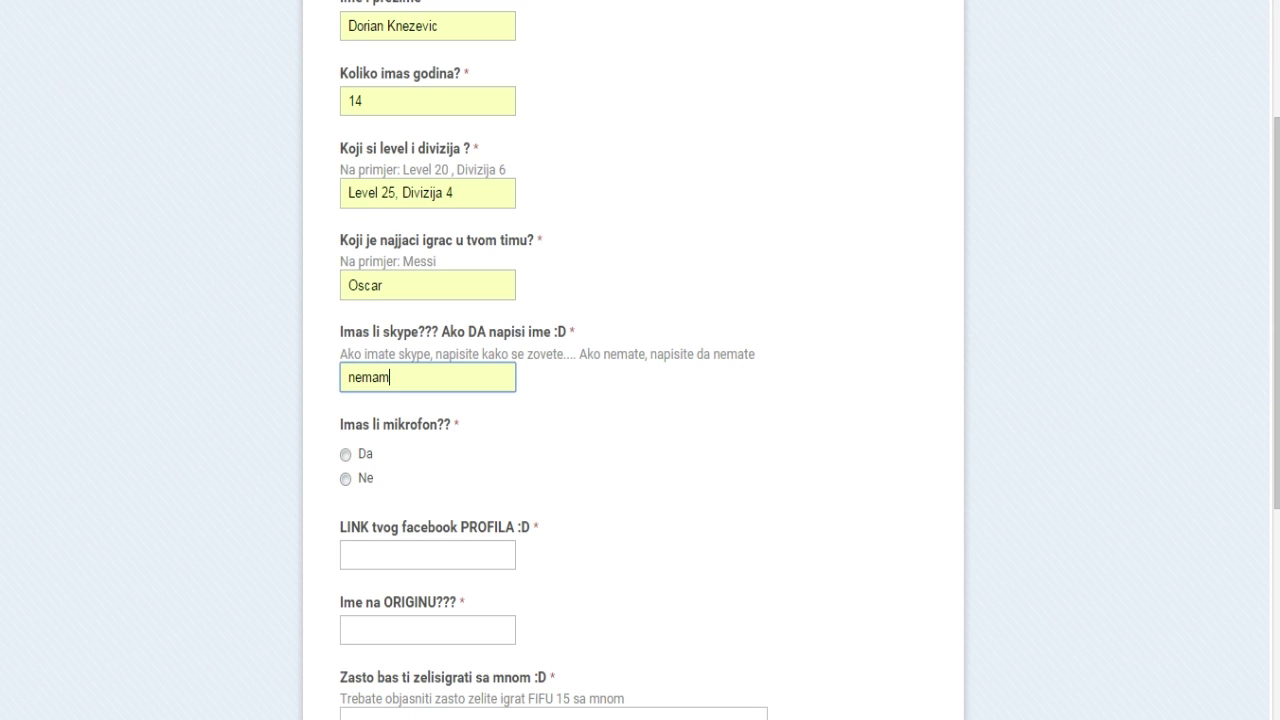
scroll(640, 400, down, 1)
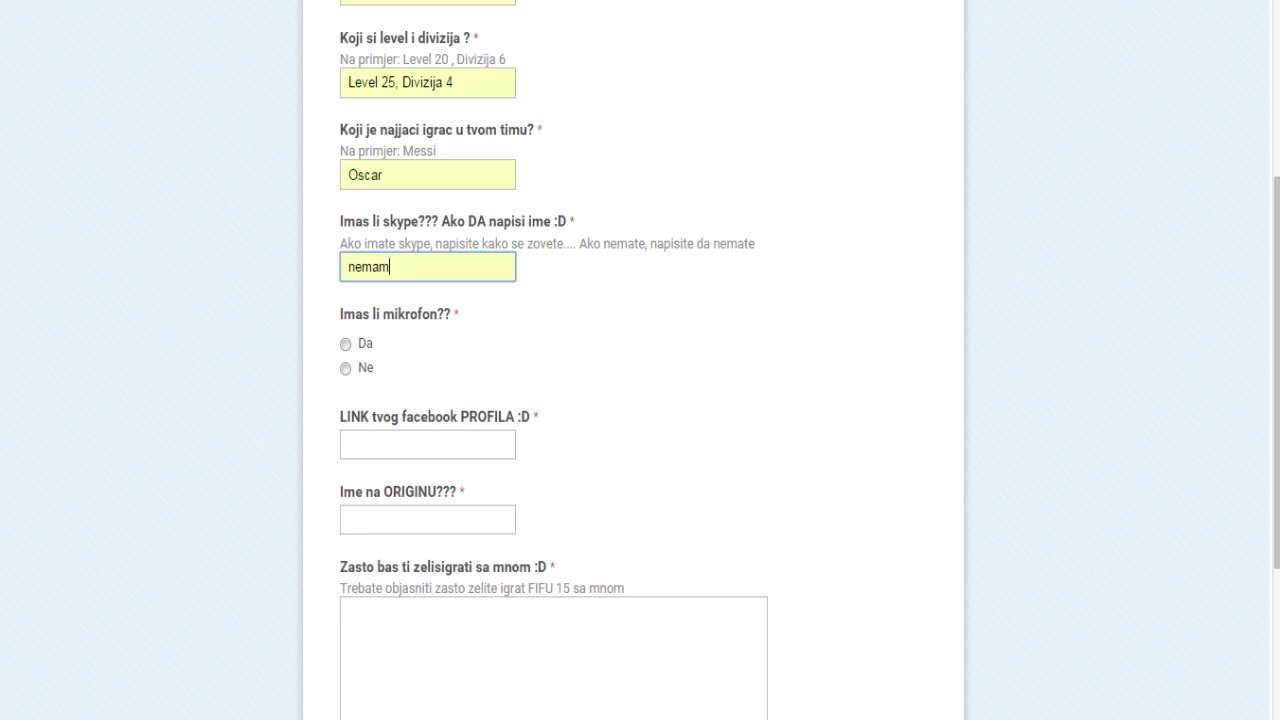
click(345, 343)
click(349, 444)
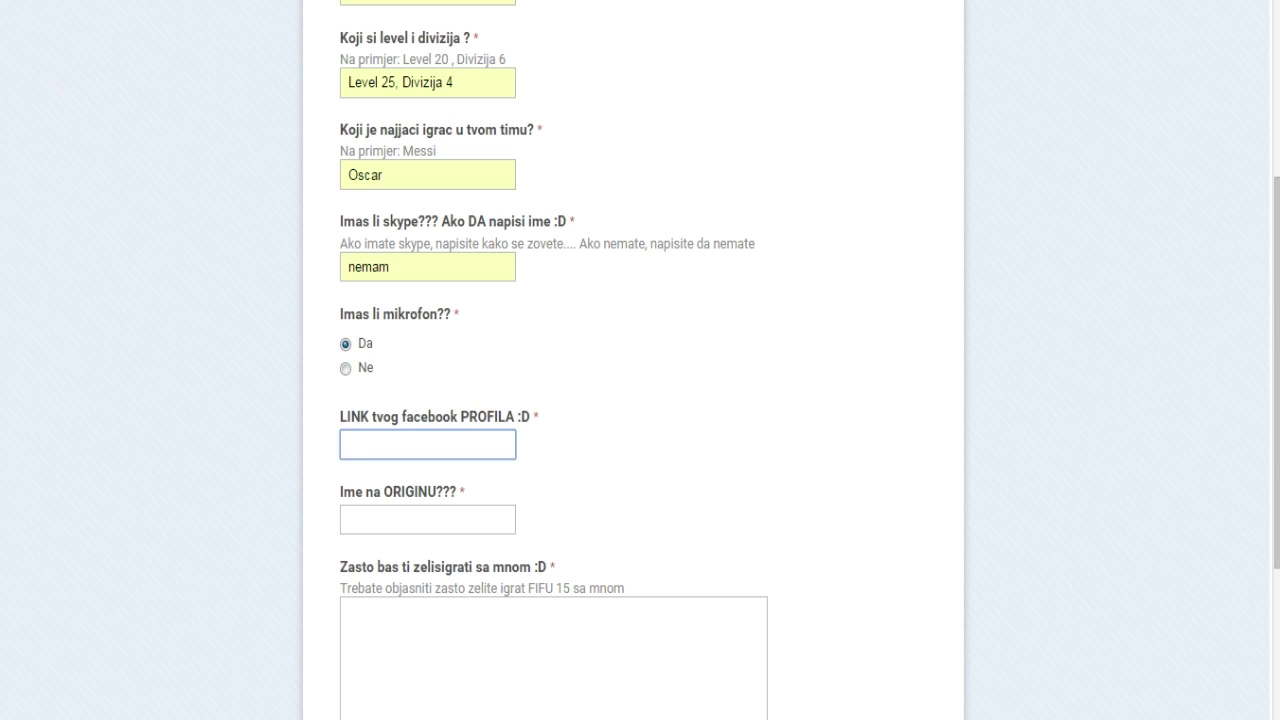
text(..........................................)
click(349, 519)
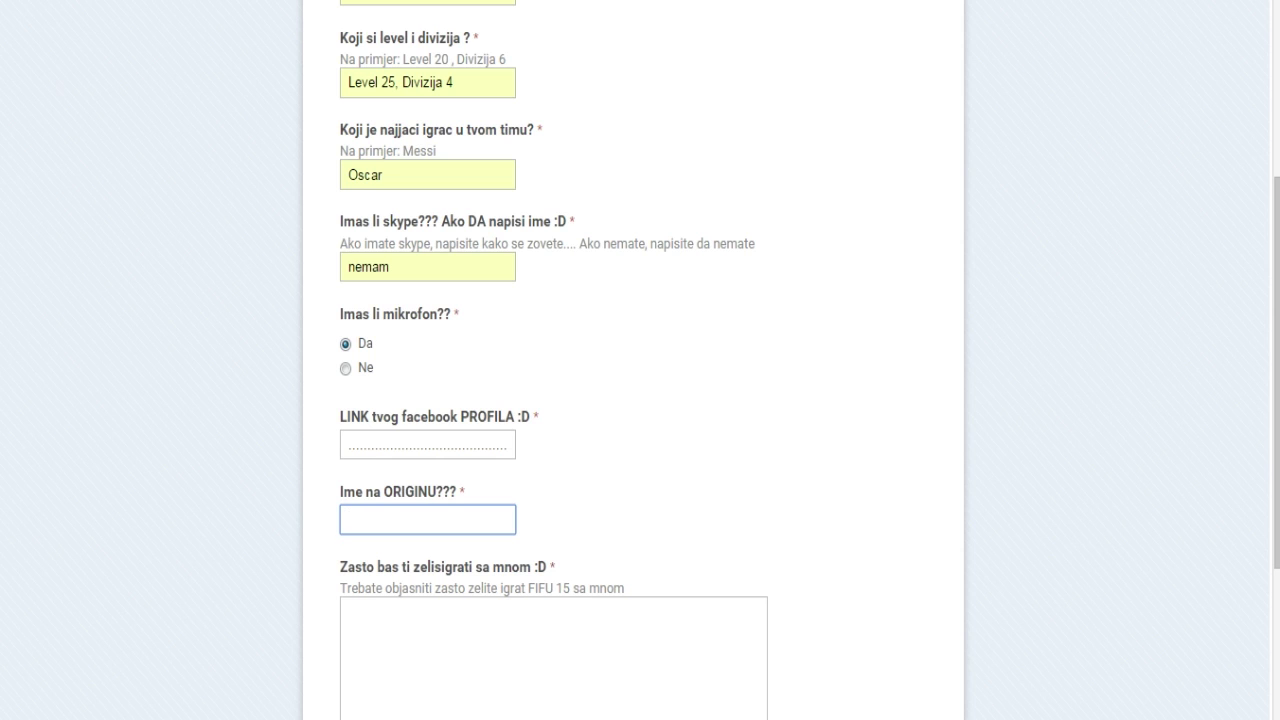
text(petarda)
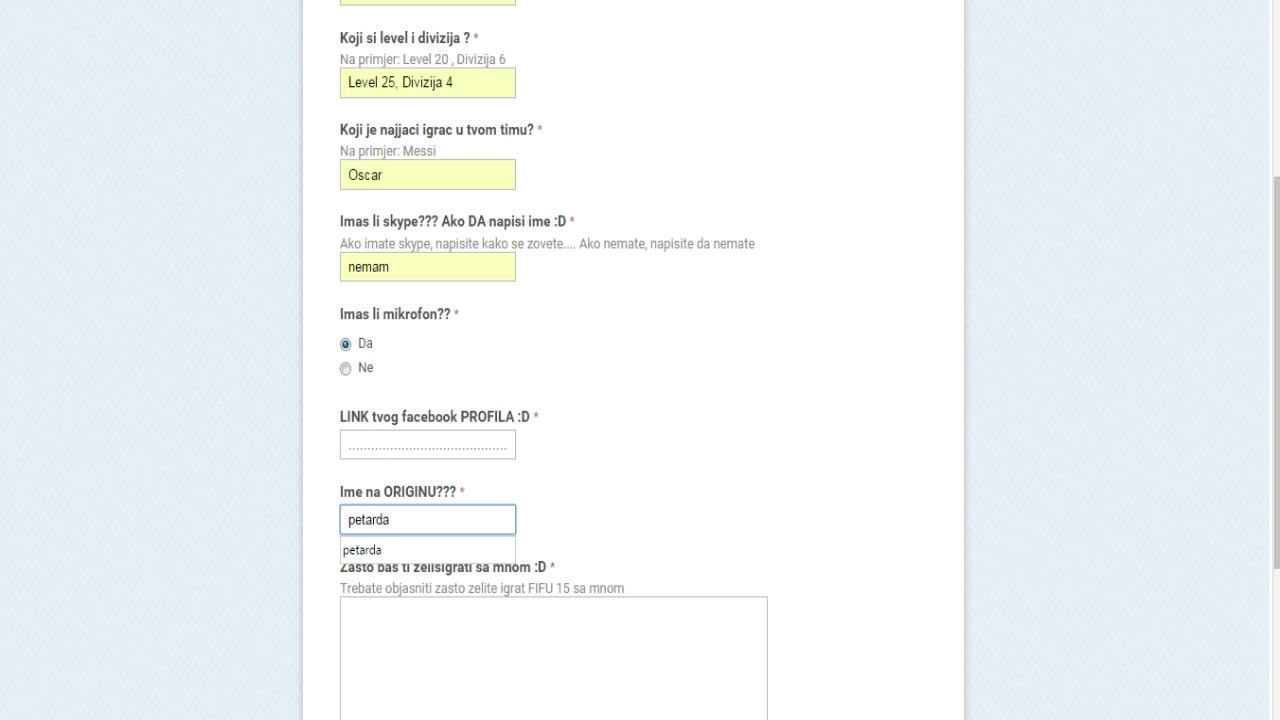
key(Down)
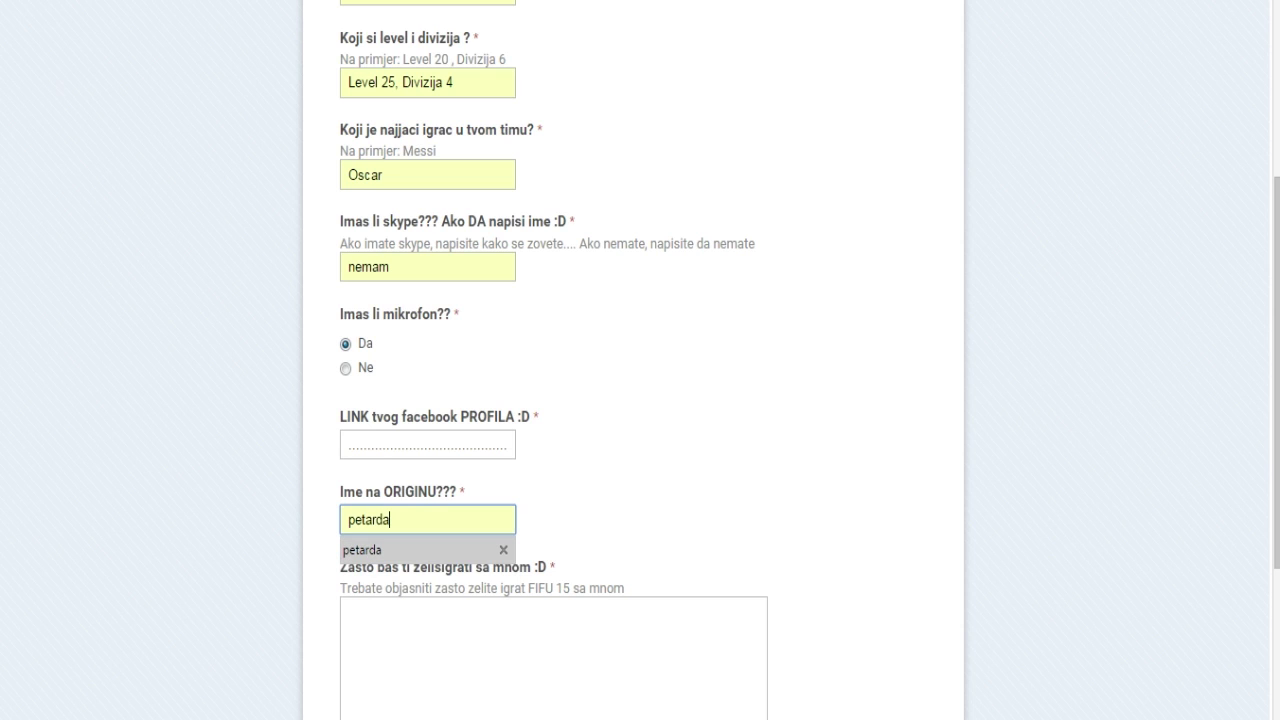
key(Return)
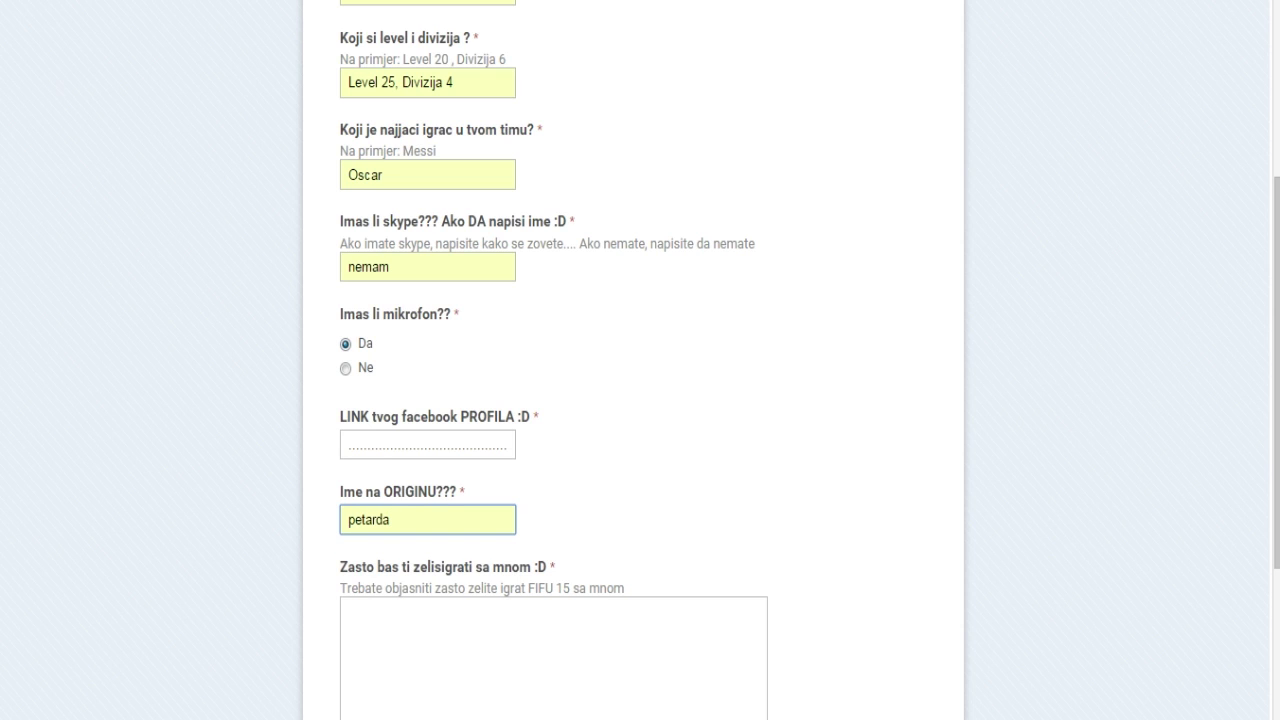
double_click(368, 519)
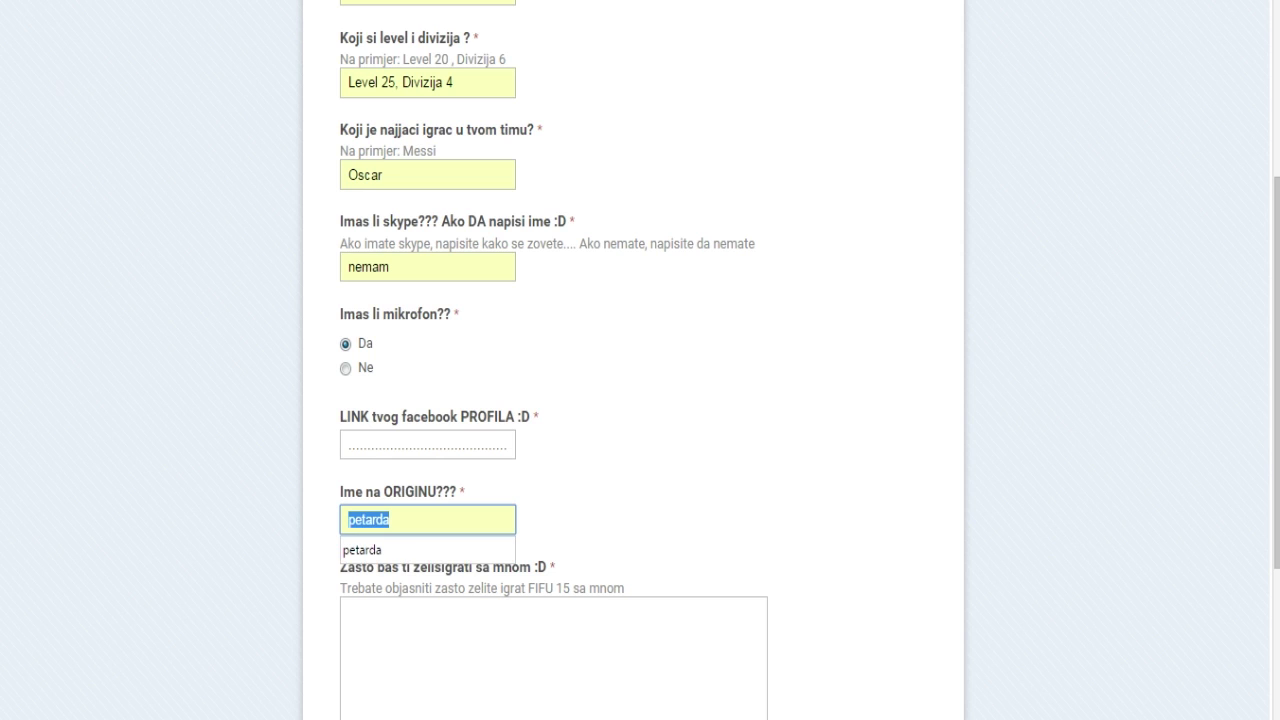
click(389, 519)
key(ctrl+a)
key(BackSpace)
- Enter "petarda" as the name on Origin and move on to the final question
key(Tab)
key(shift+Tab)
text(petar)
key(Down)
key(Return)
key(Tab)
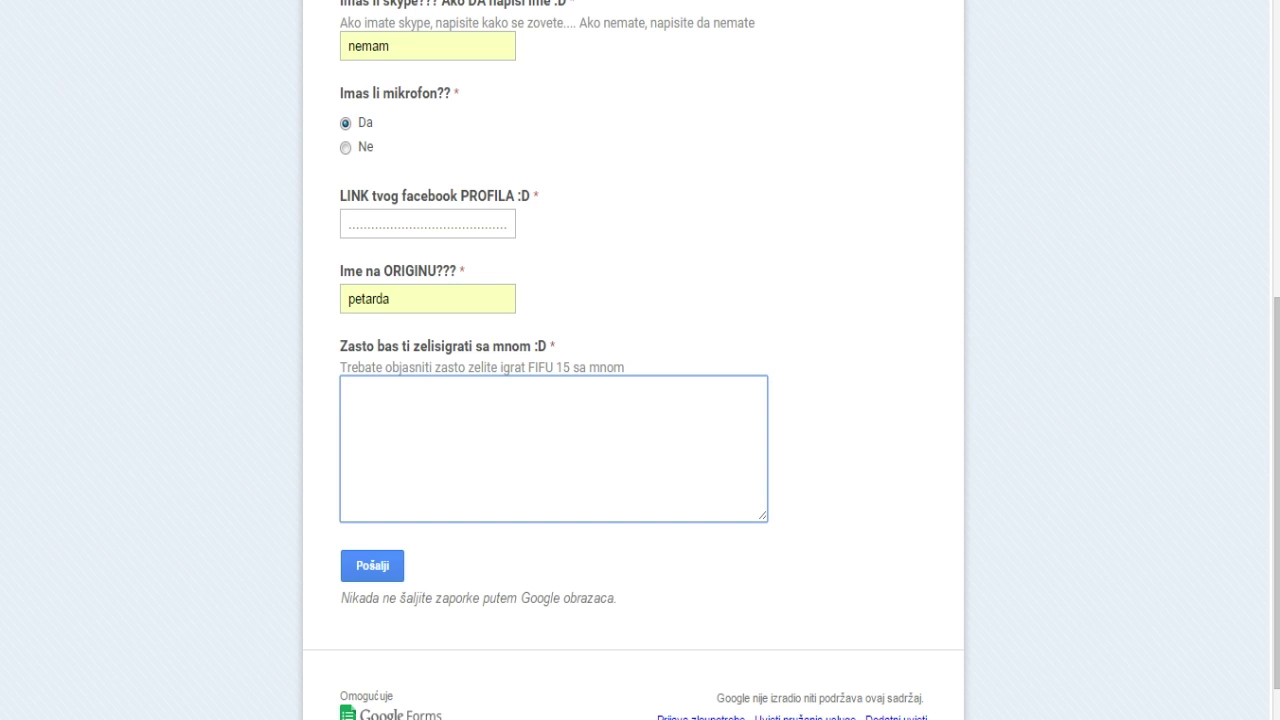
- Answer why you want to play with "zato jer" followed by a row of dots
text(jer)
key(BackSpace)
key(BackSpace)
key(BackSpace)
text(zato ej...................................)
click(386, 391)
key(BackSpace)
key(BackSpace)
text(jer)
- Review all the filled-in answers and submit the form
scroll(640, 360, up, 5)
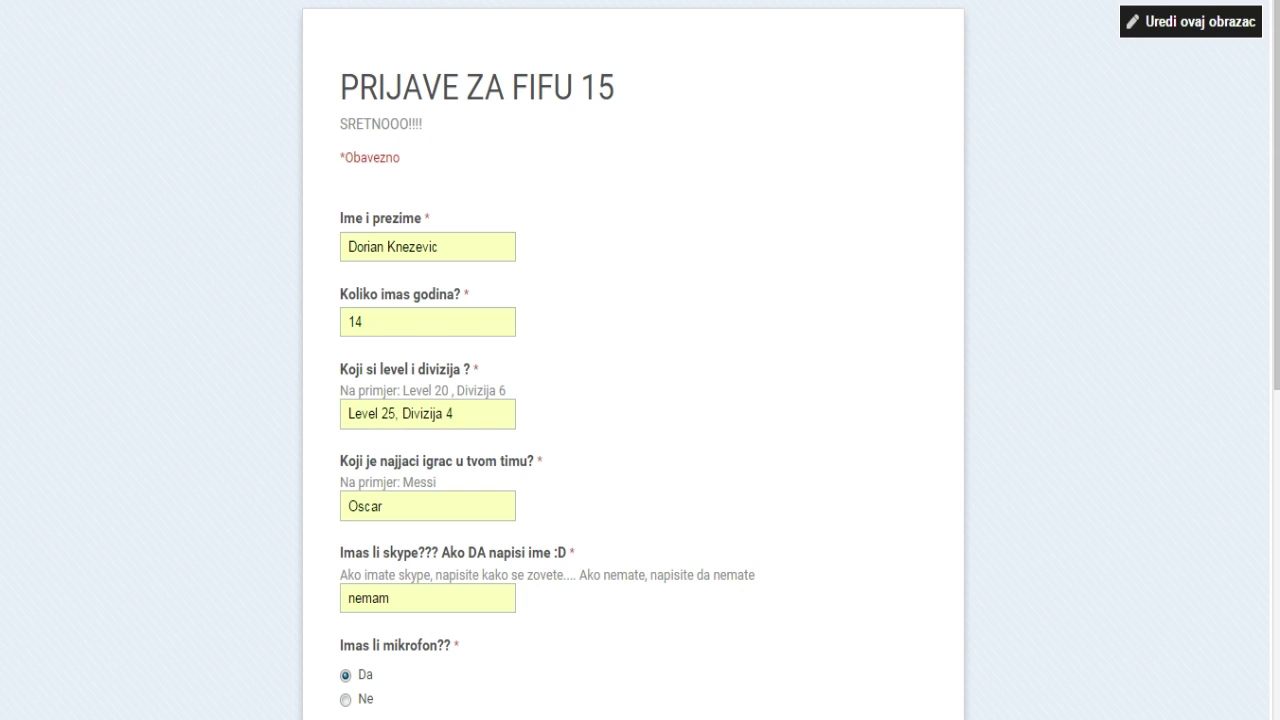
scroll(640, 360, down, 6)
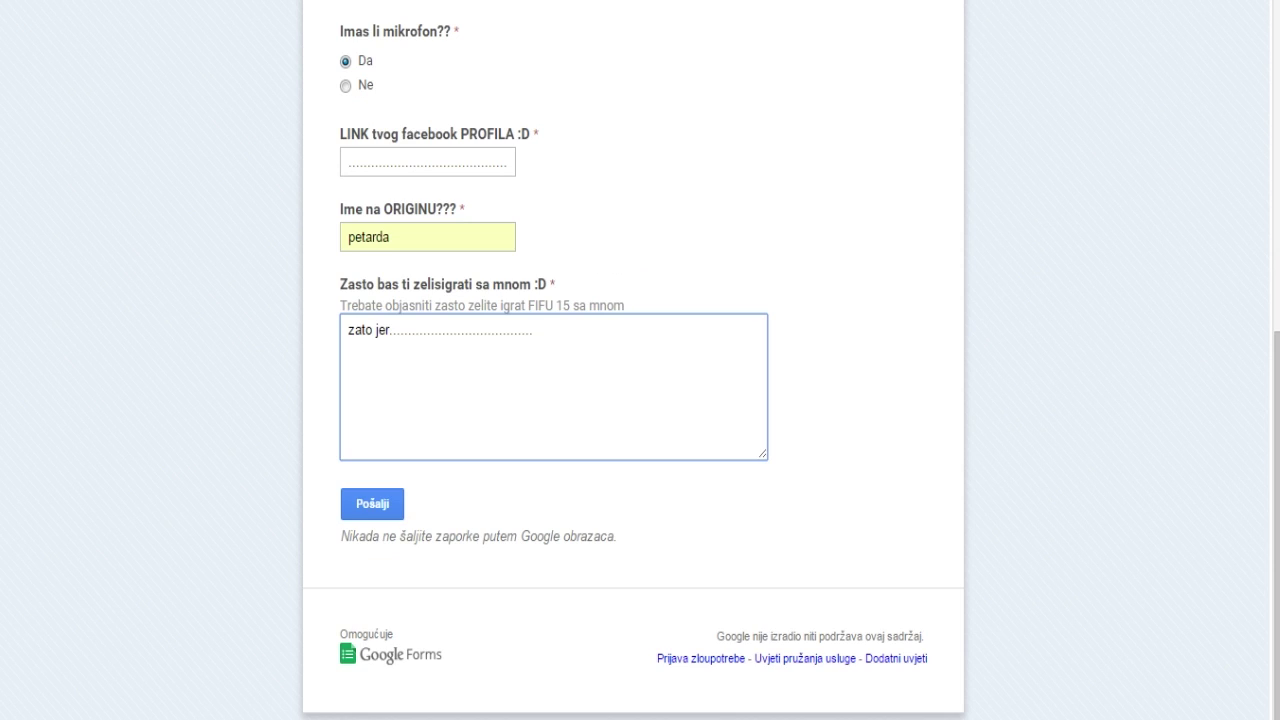
scroll(633, 360, up, 6)
scroll(633, 360, down, 6)
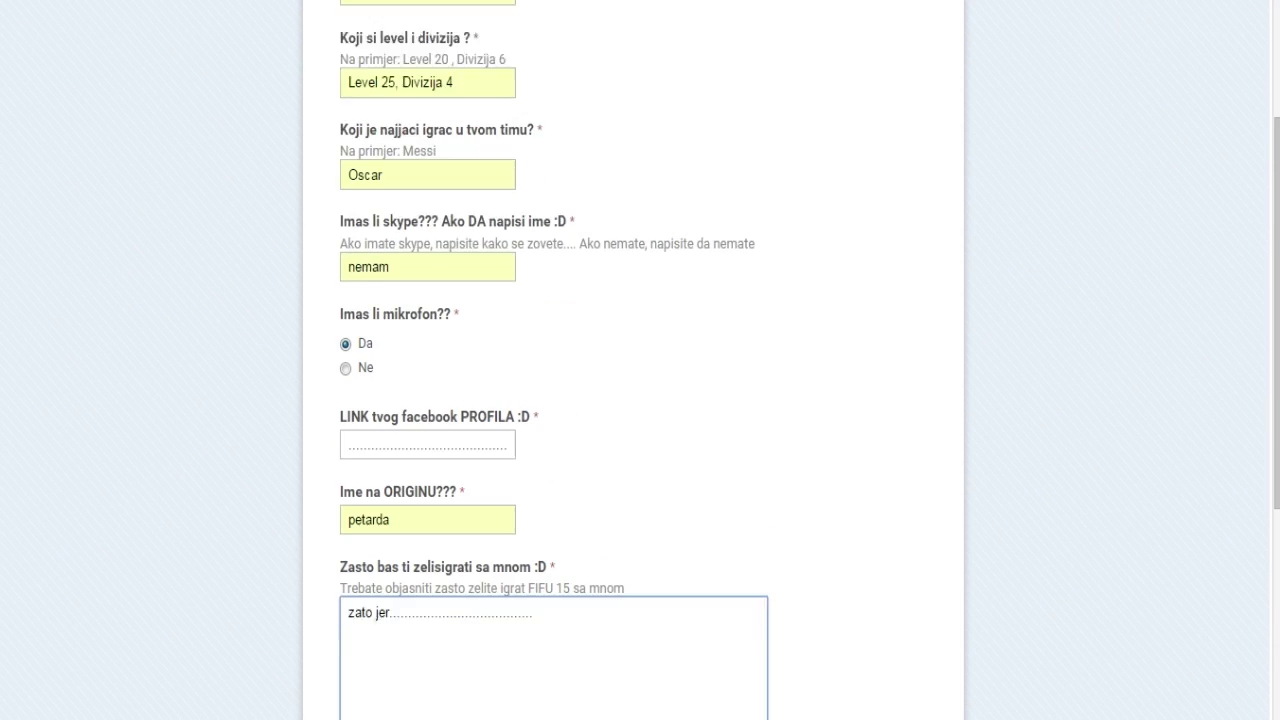
click(372, 504)
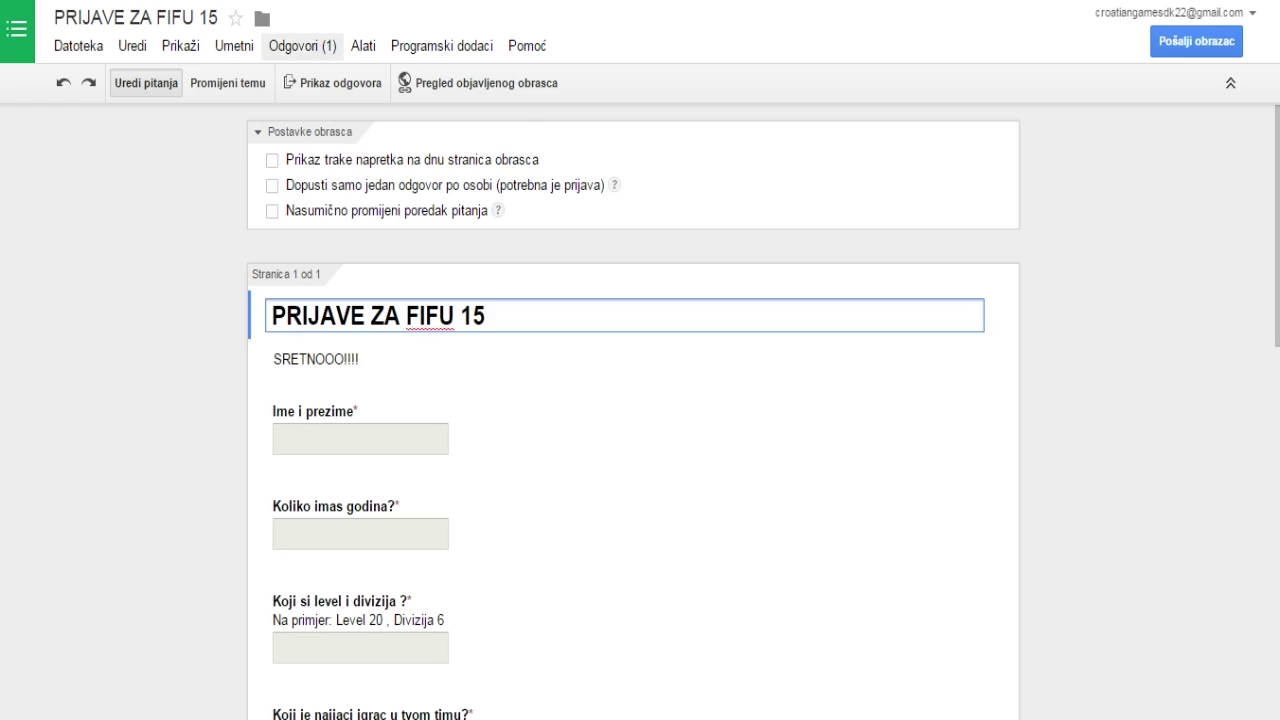
- From the form editor, look through the summary of submitted responses and close it
click(363, 45)
click(340, 123)
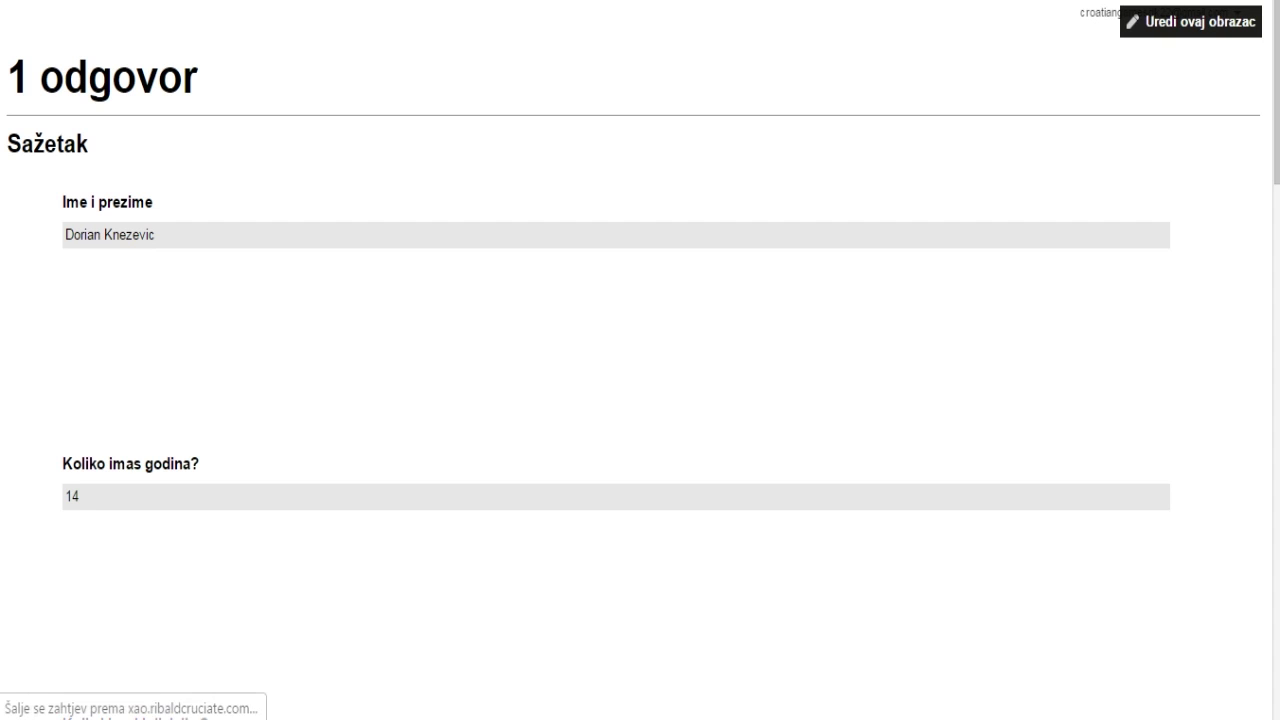
scroll(640, 360, down, 4)
scroll(640, 360, down, 10)
scroll(640, 360, up, 15)
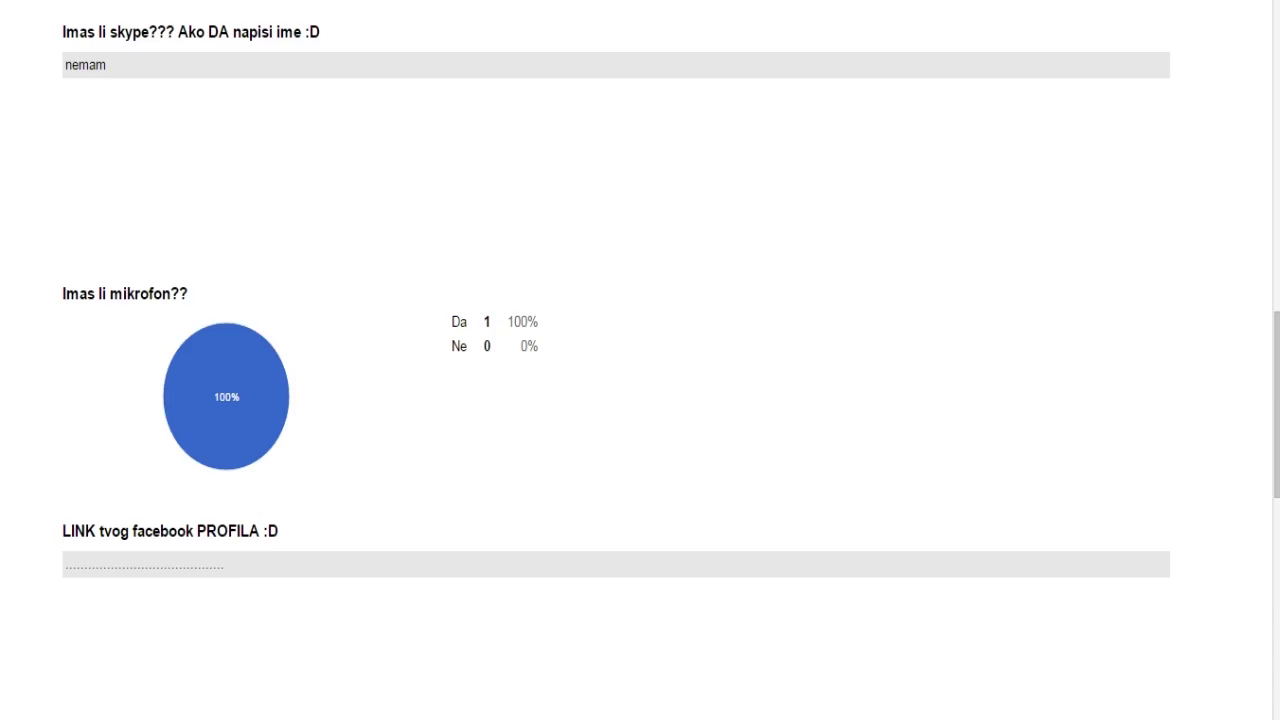
key(ctrl+w)
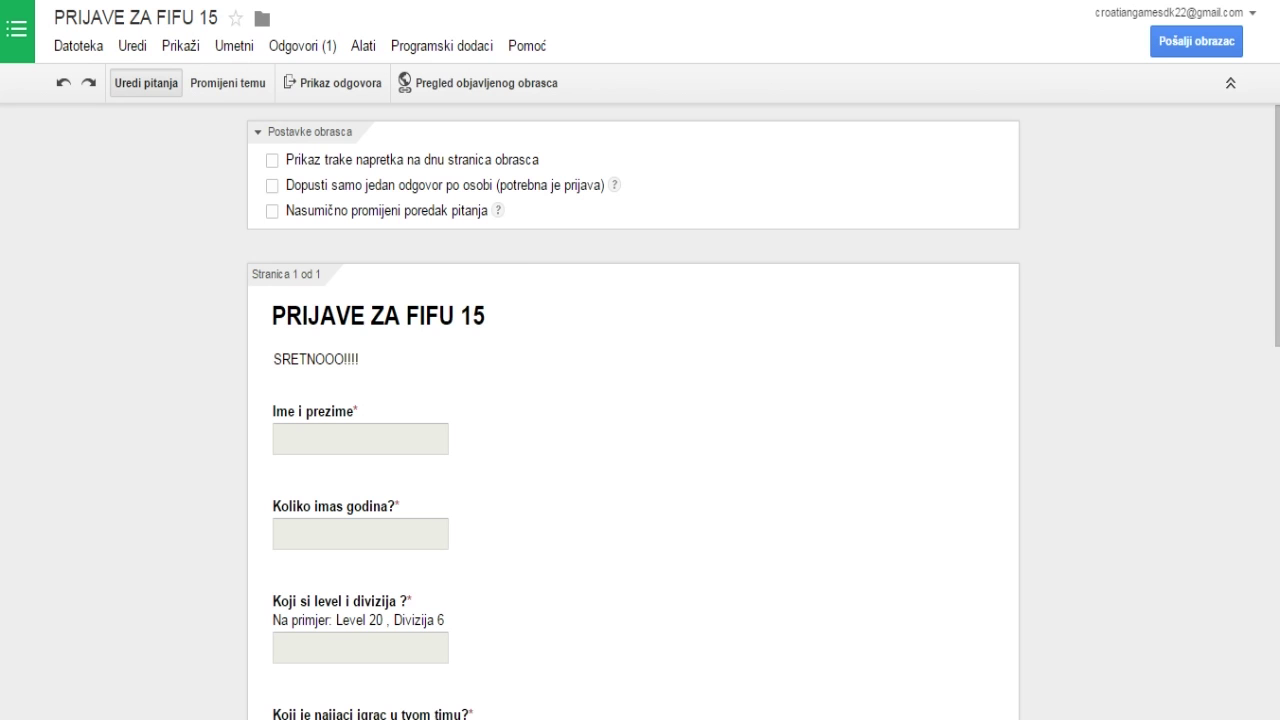
- Delete all responses to the form, confirming the deletion, and return to the form editor
click(302, 45)
click(345, 244)
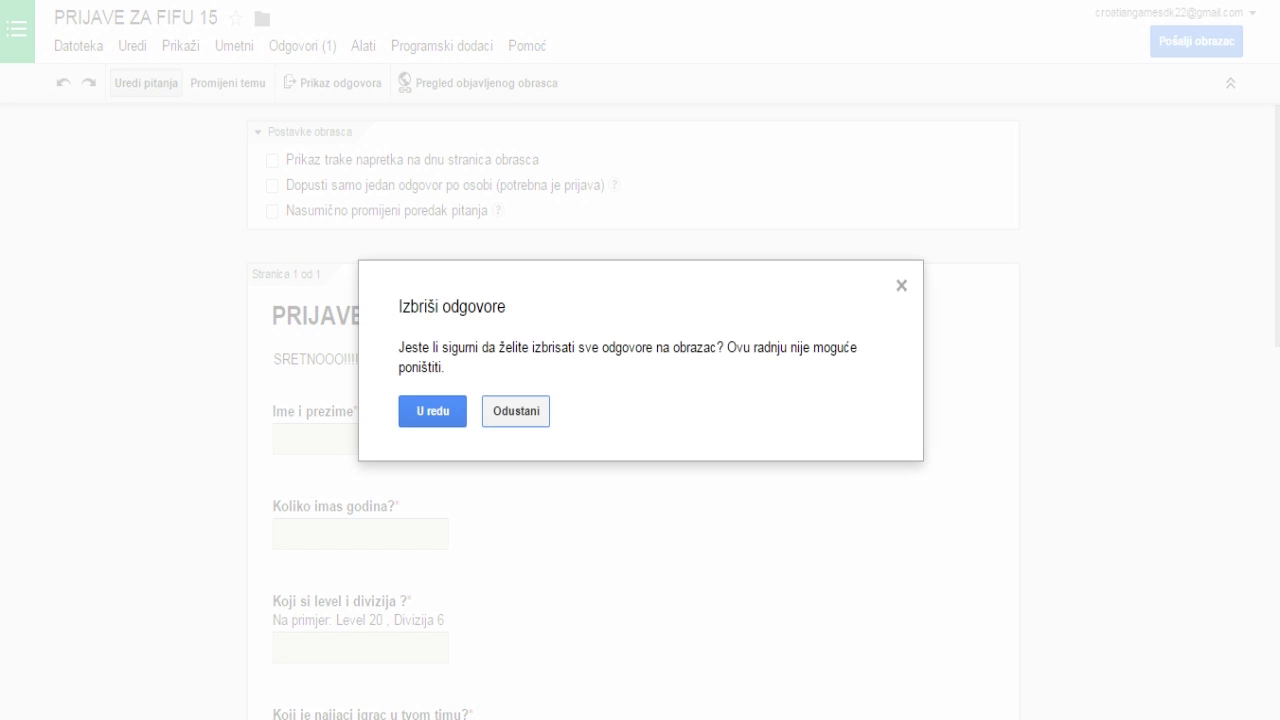
click(433, 411)
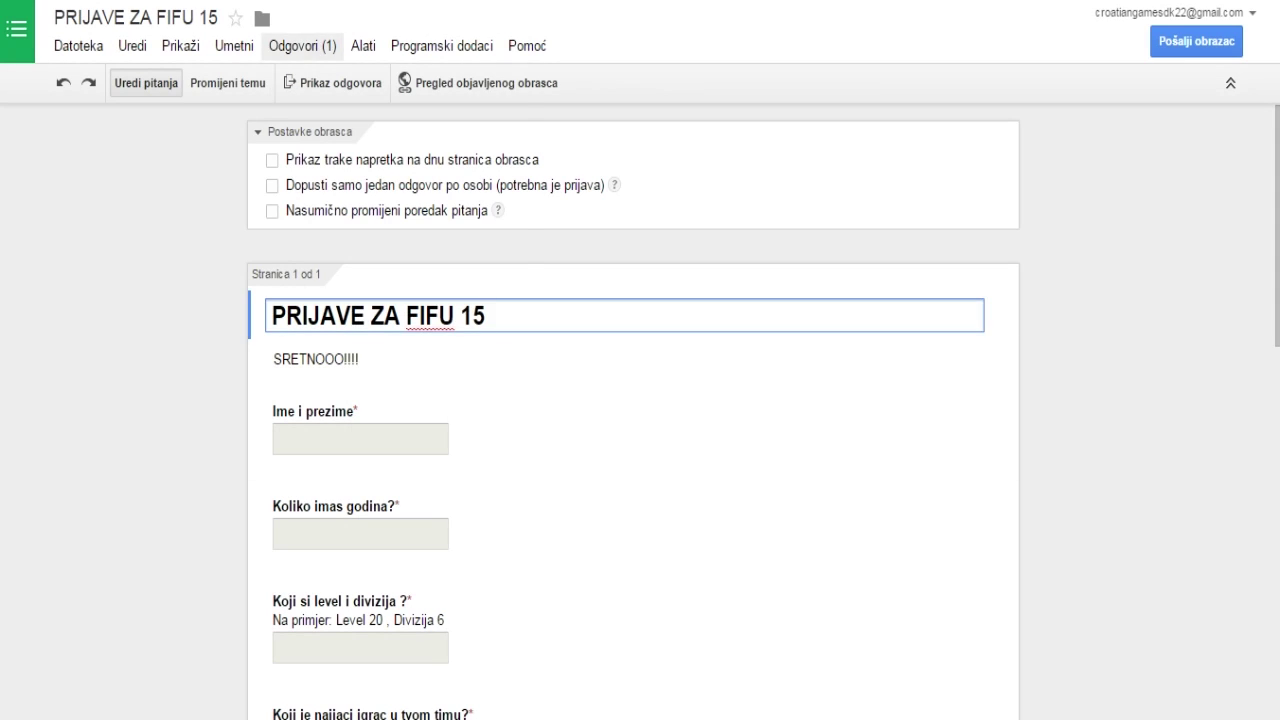
click(302, 45)
click(346, 244)
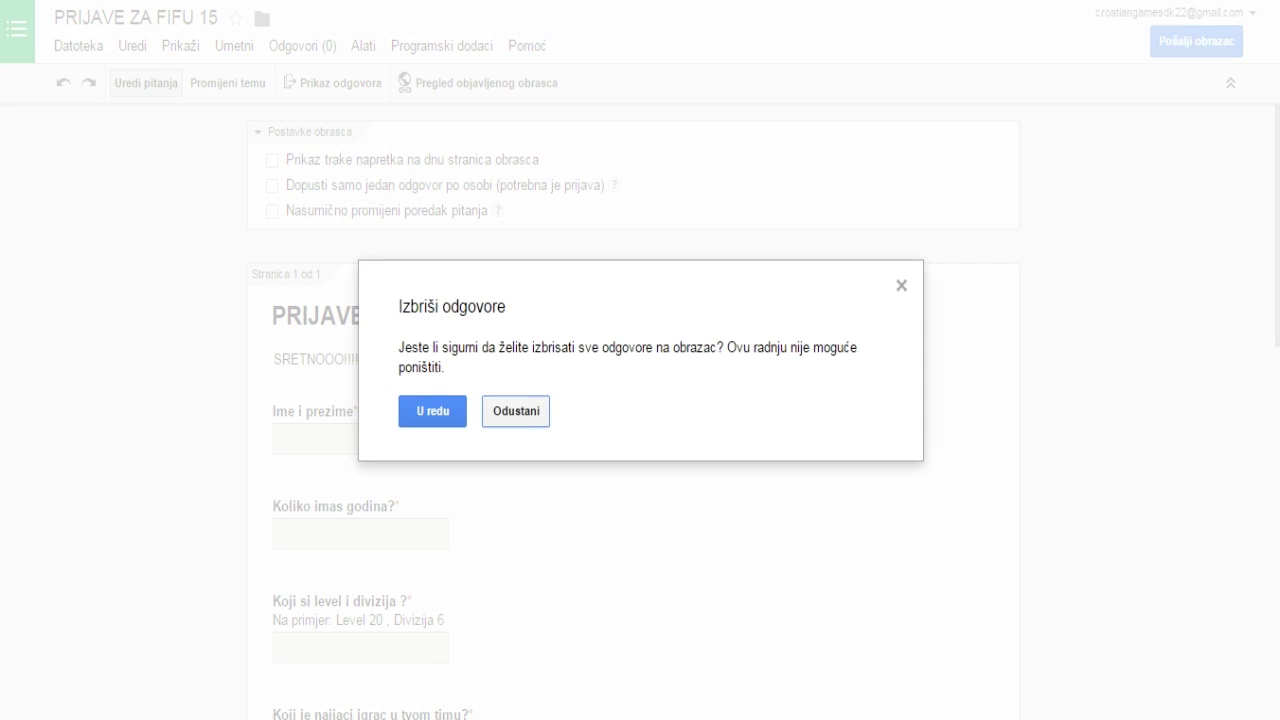
click(433, 411)
key(ctrl+w)
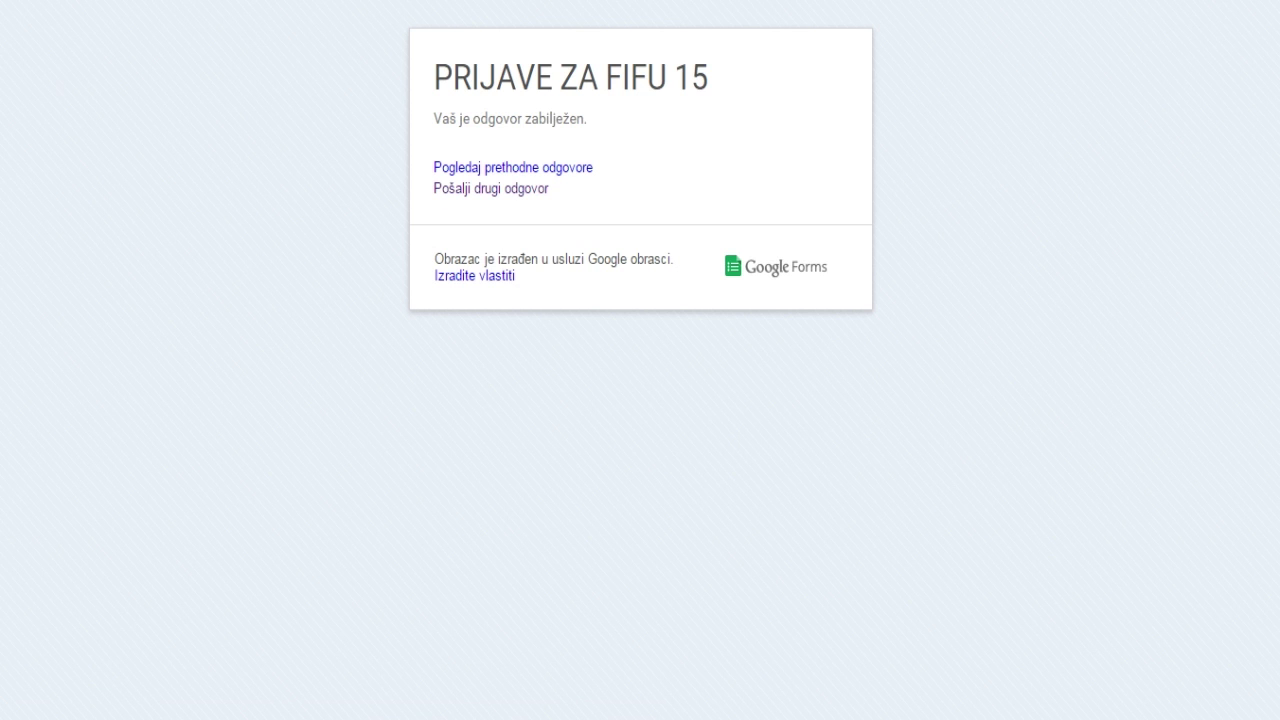
key(ctrl+Tab)
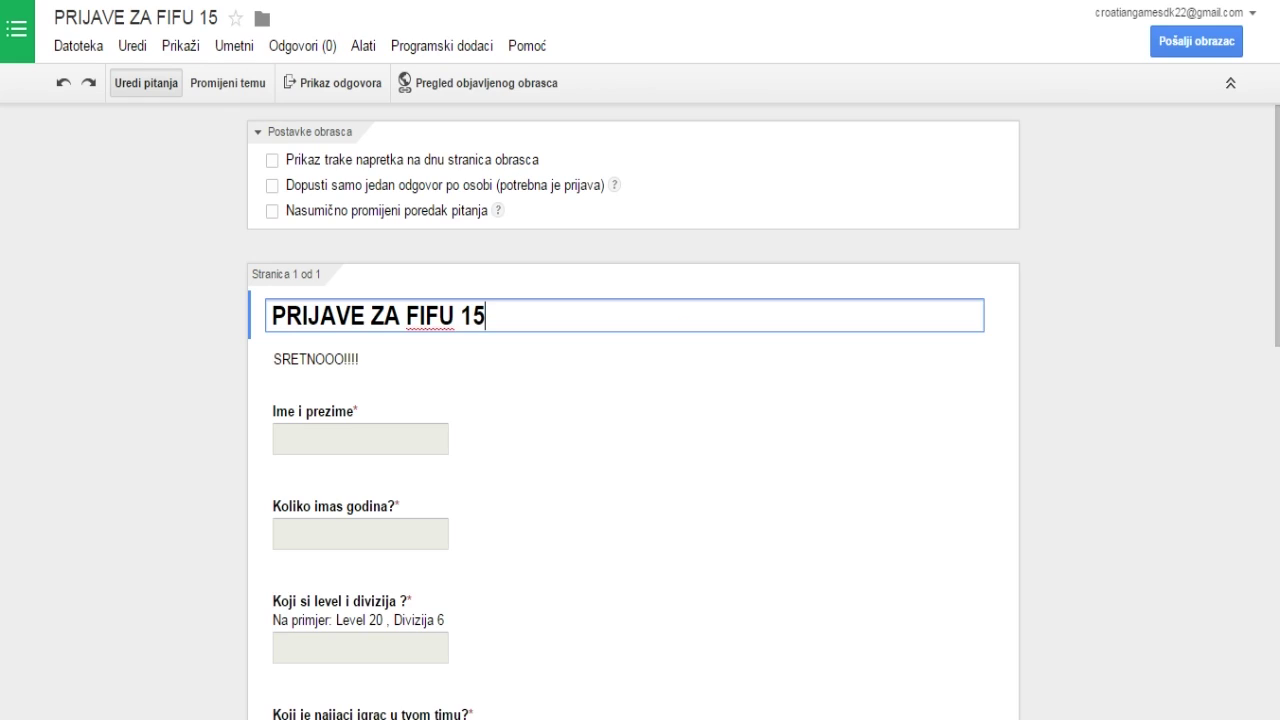